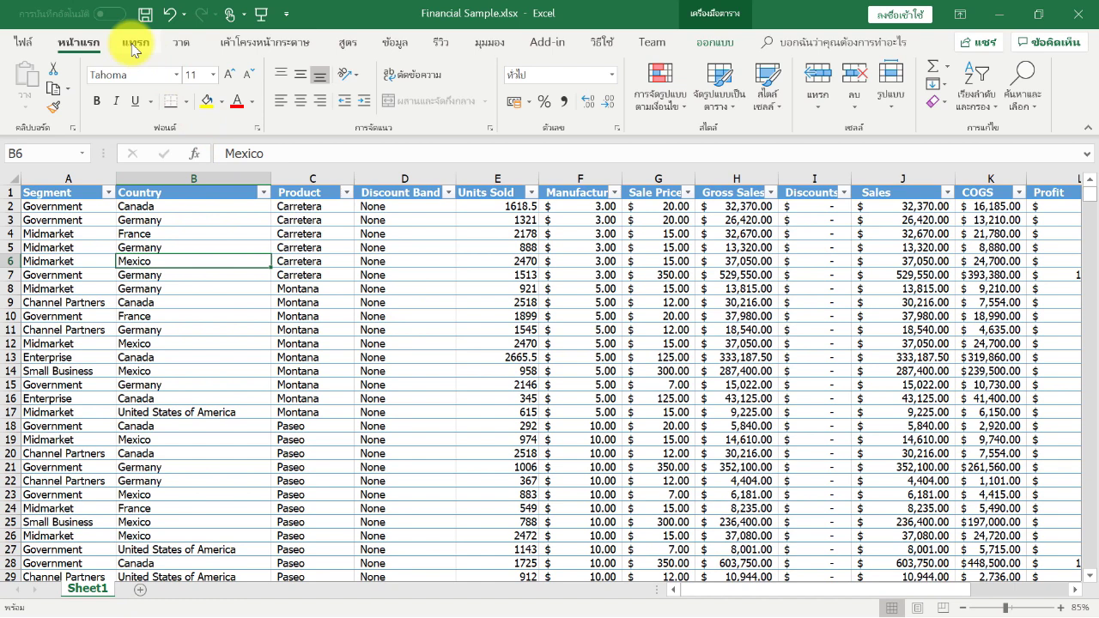
Create a PivotTable from the financials table and place it on a new worksheet
left_click(133, 43)
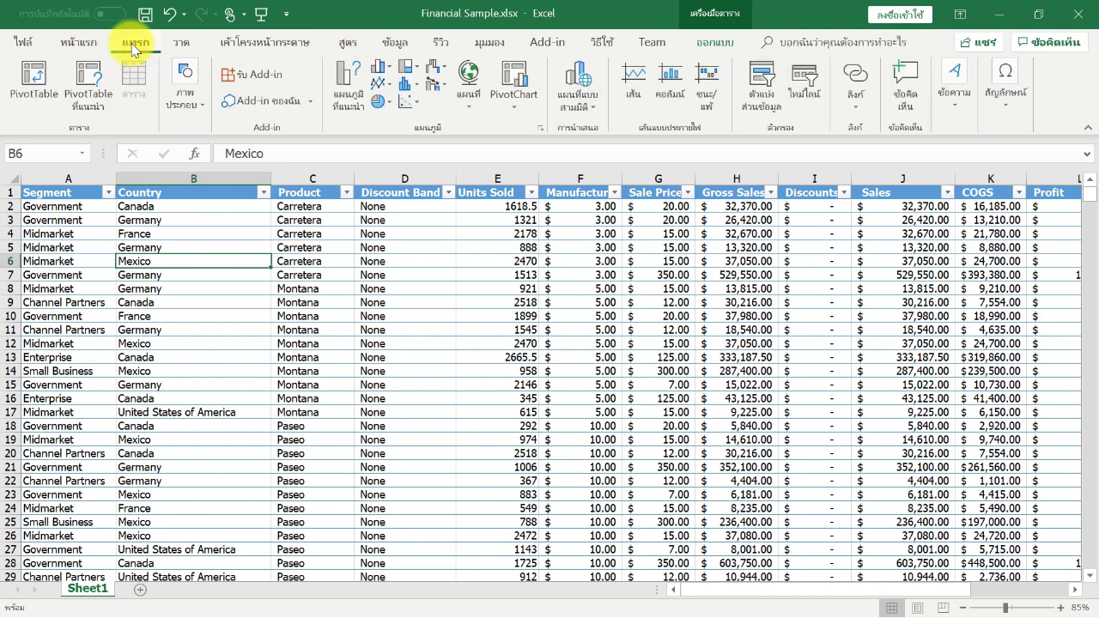
left_click(28, 102)
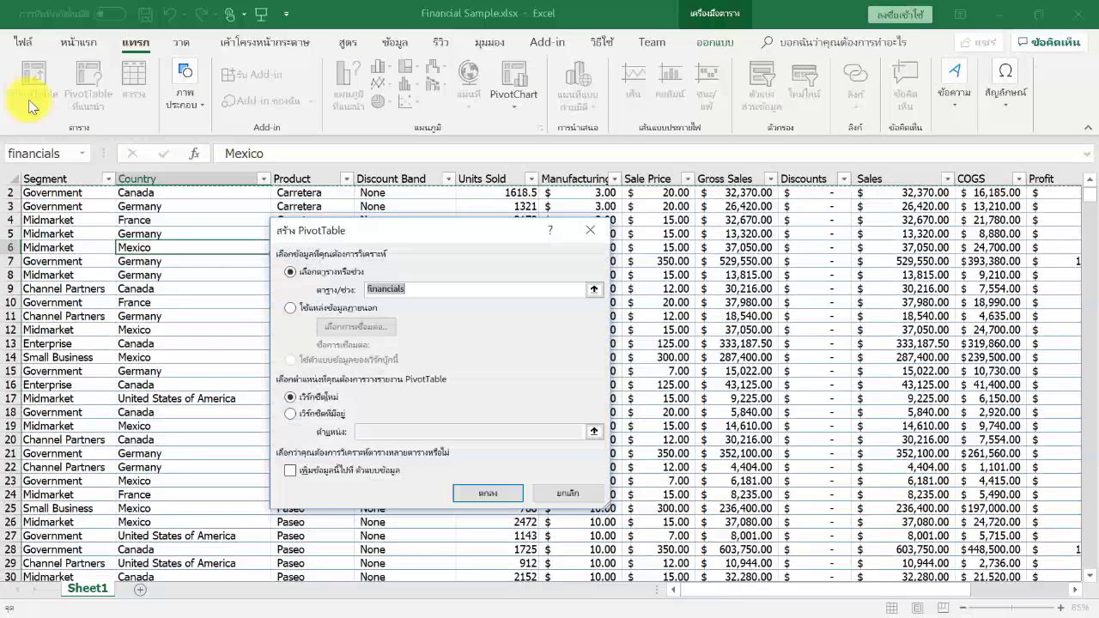
left_click_drag(402, 228, 423, 149)
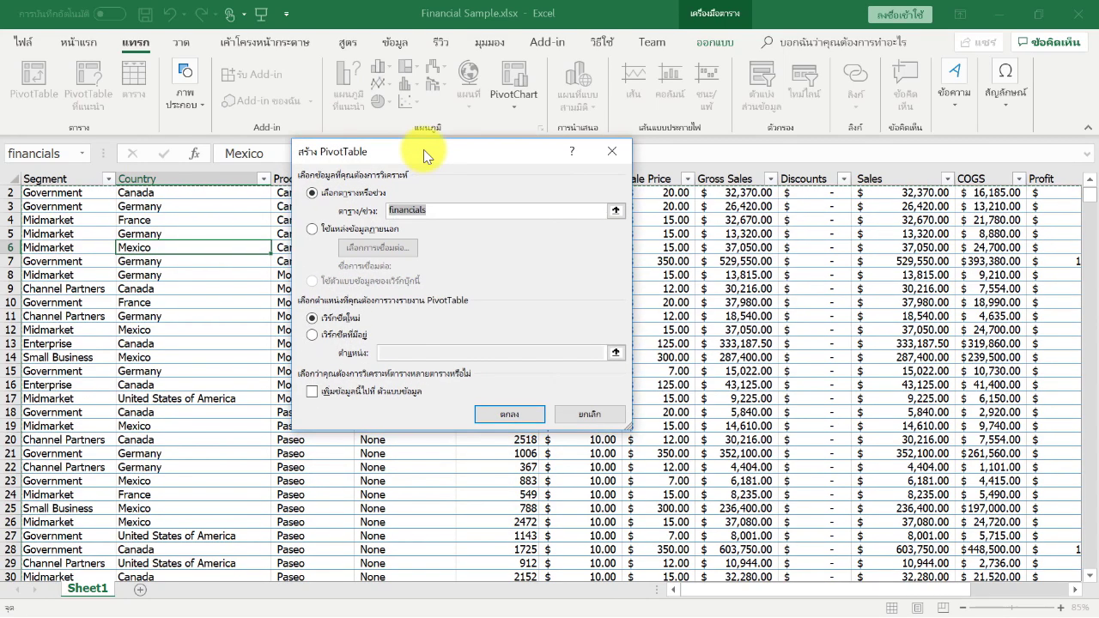
left_click(434, 211)
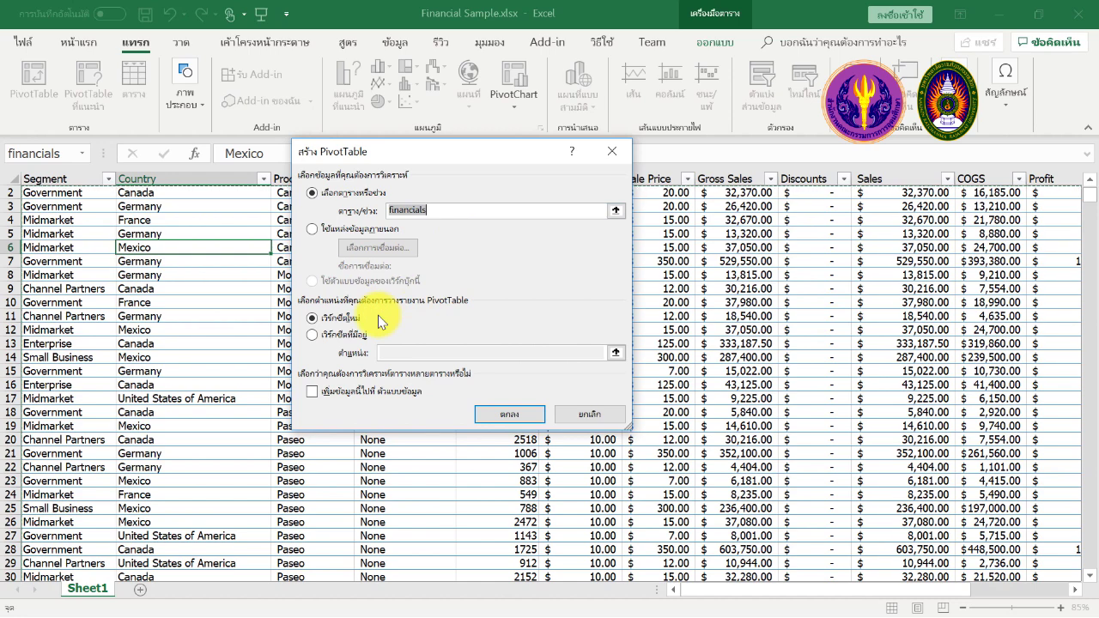
left_click(506, 415)
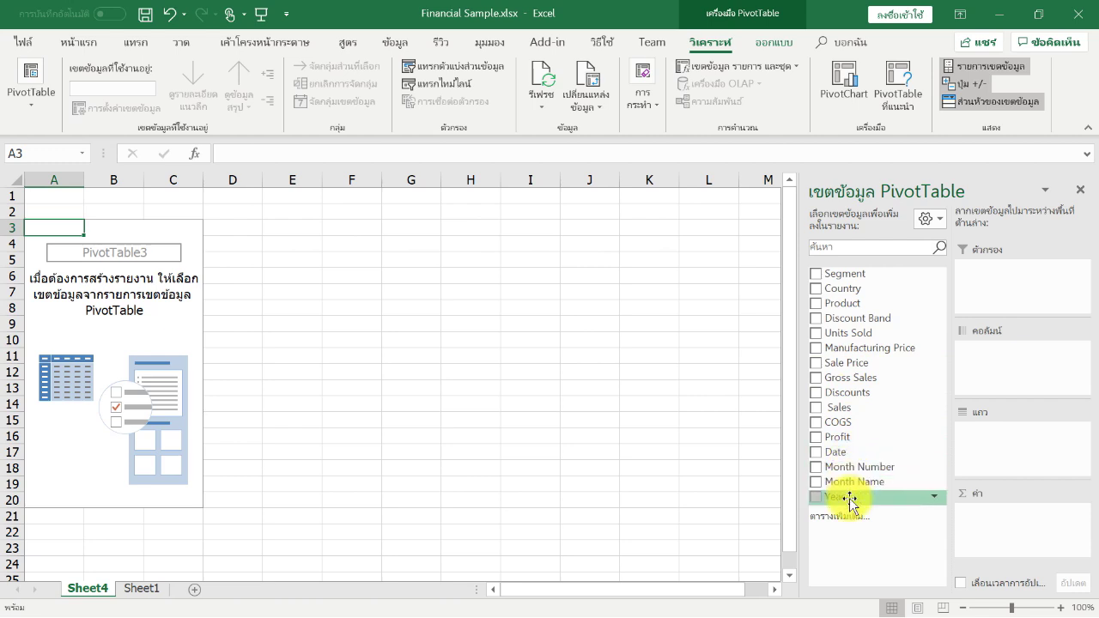
Add the Country field as the PivotTable's report filter and view its list of countries without changing the selection
left_click(143, 589)
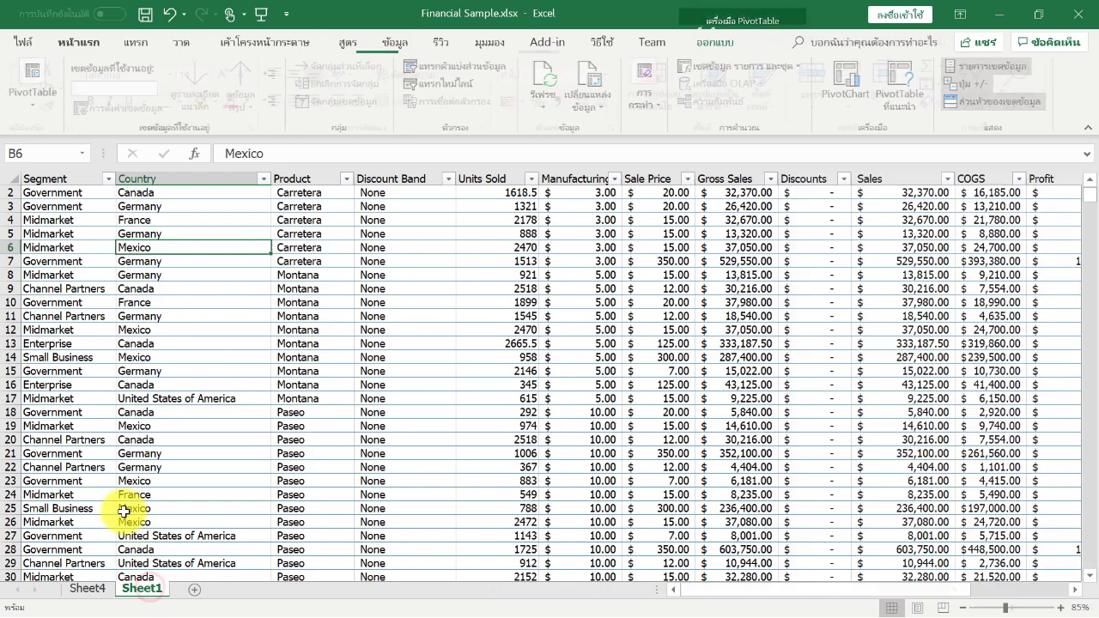
scroll(91, 341, "up", 1)
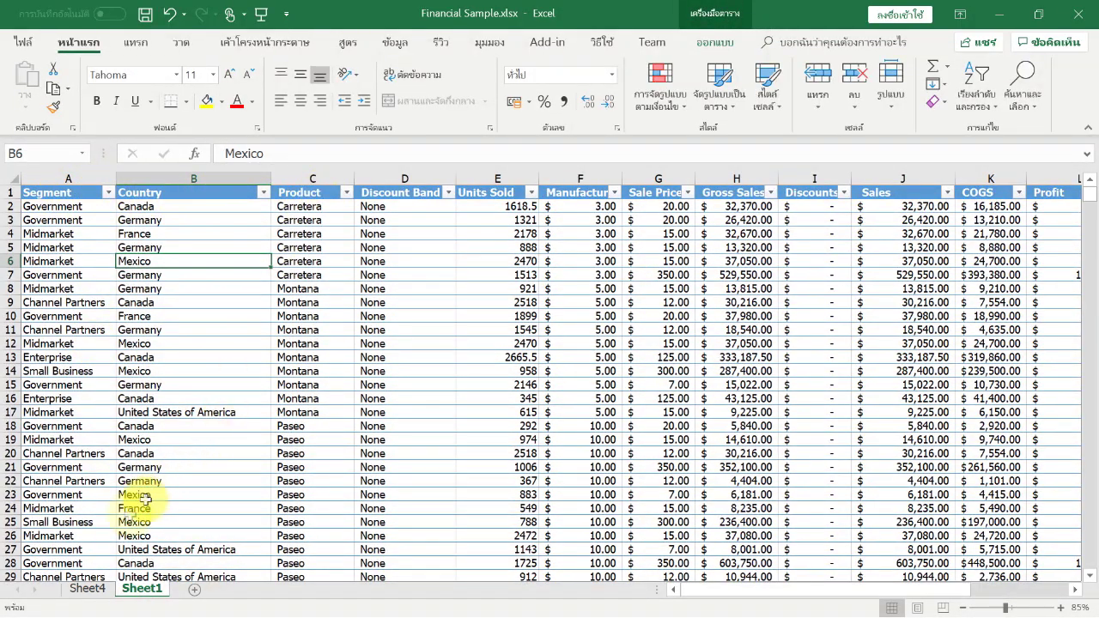
left_click(86, 585)
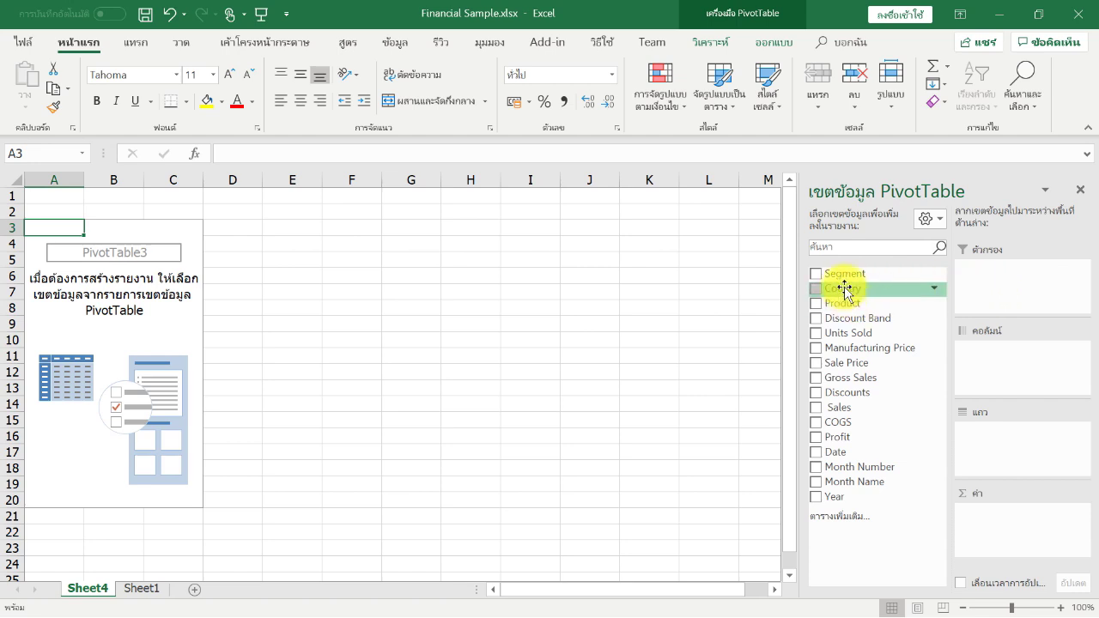
left_click_drag(846, 289, 984, 273)
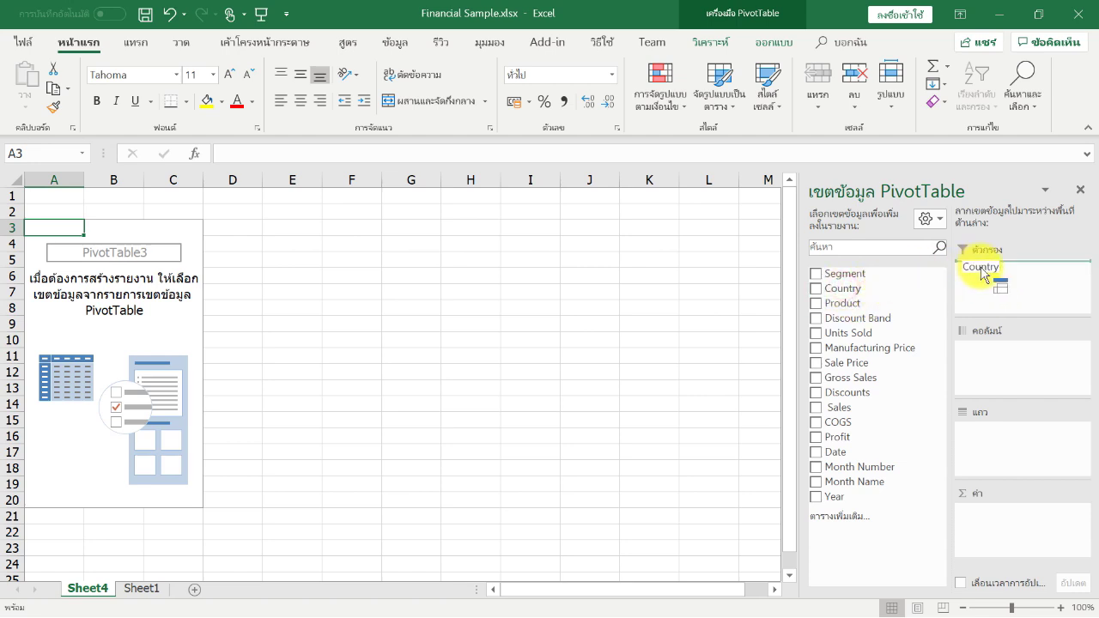
mouse_move(981, 273)
left_mouse_down()
mouse_move(846, 294)
mouse_move(978, 272)
left_mouse_up()
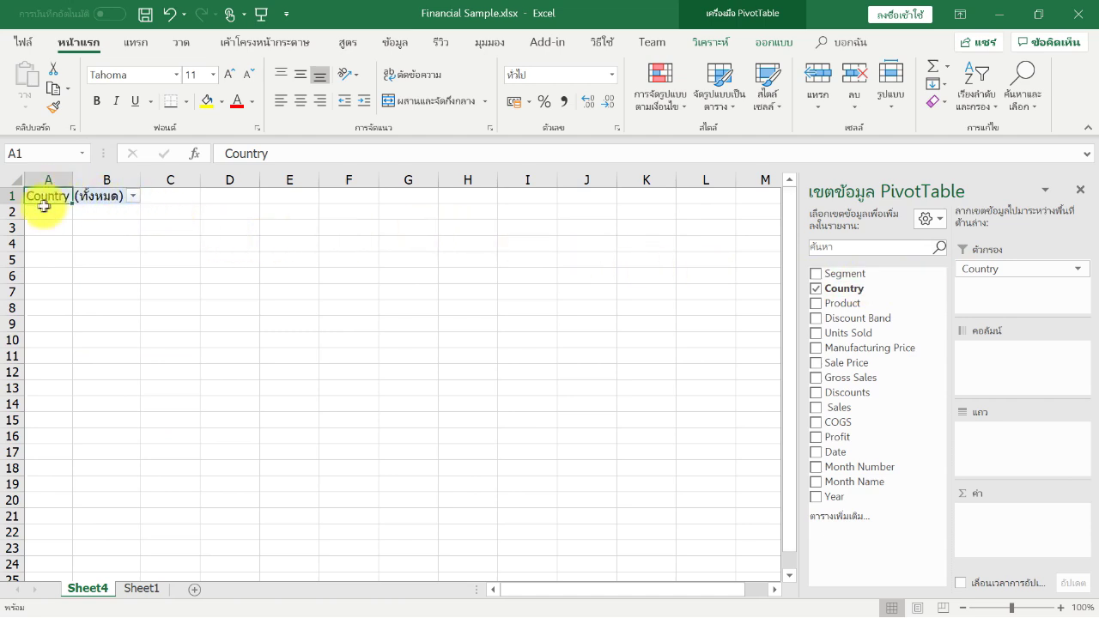
left_click(134, 196)
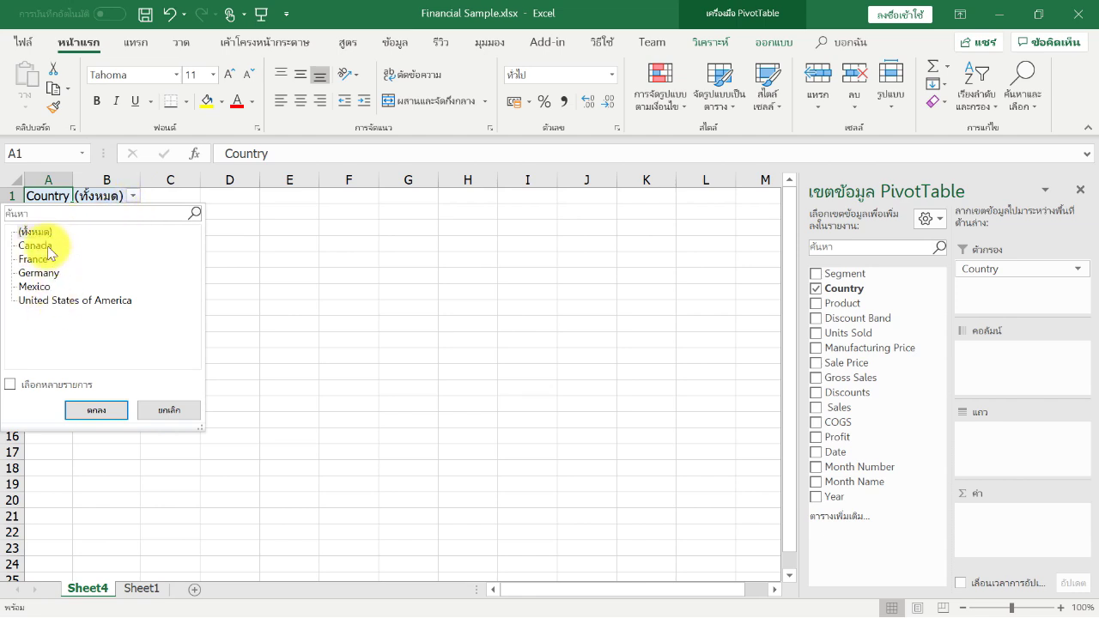
left_click(169, 411)
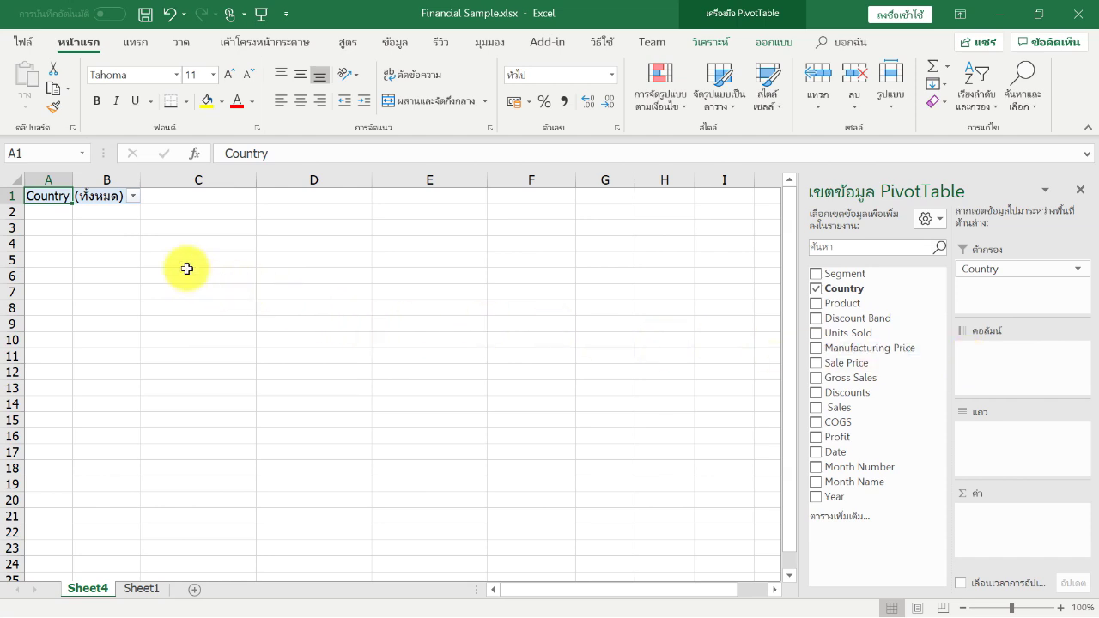
Add the Product field to the PivotTable's columns area
left_click(99, 245)
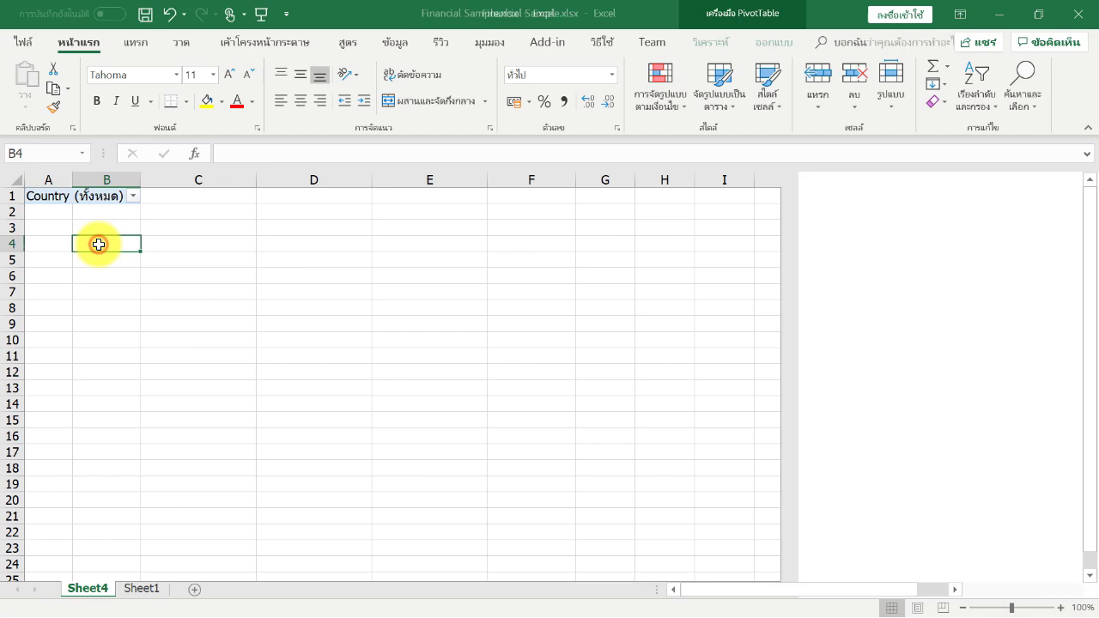
left_click(160, 246)
left_click(273, 245)
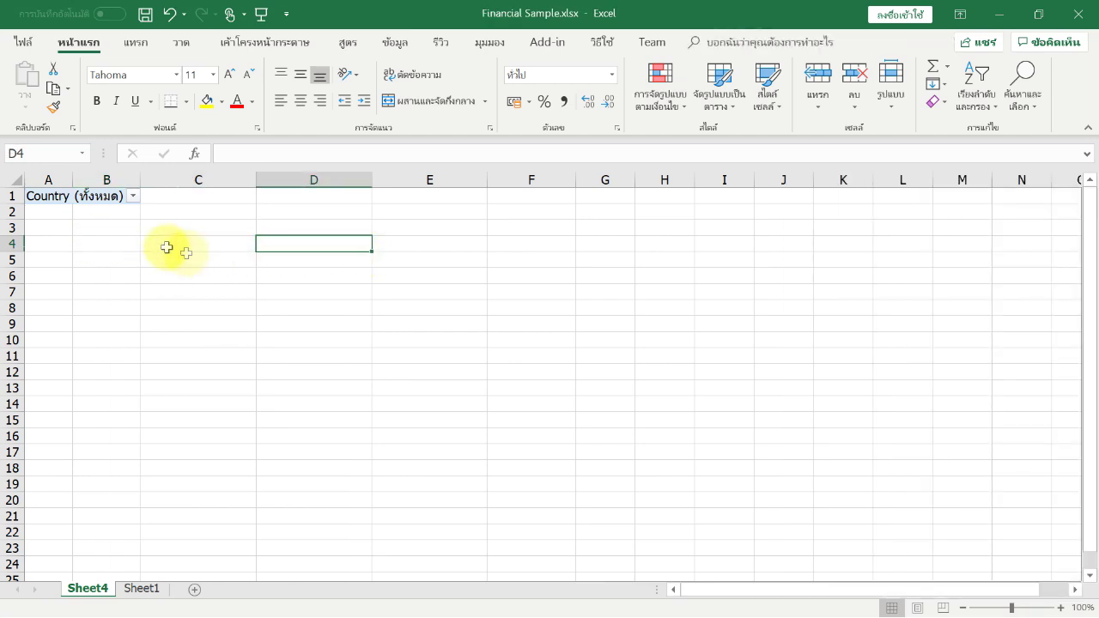
left_click(83, 198)
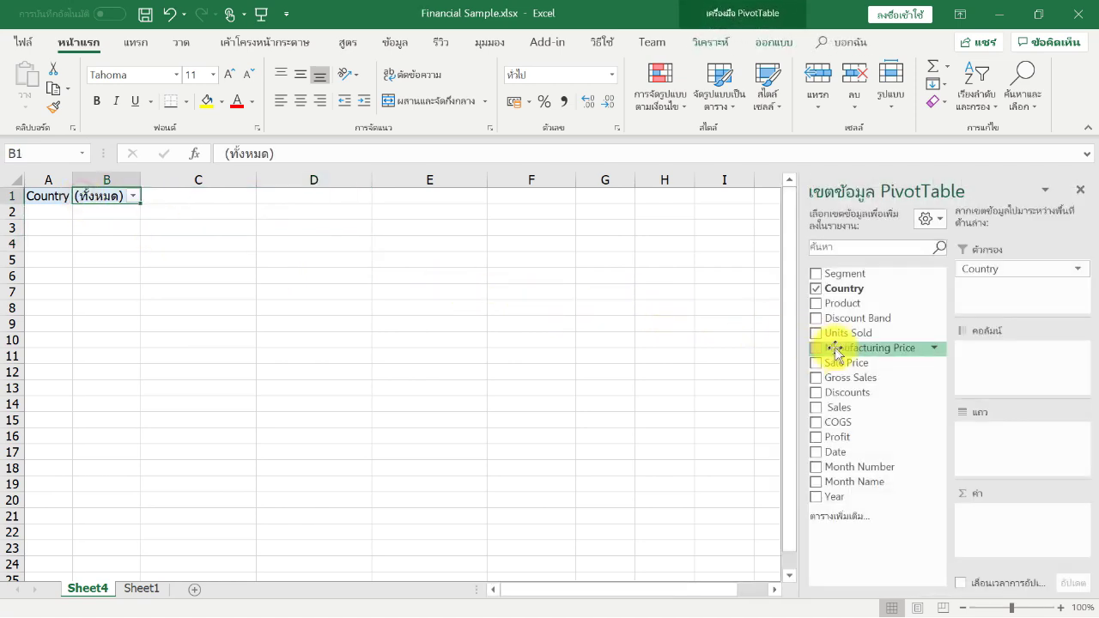
left_click_drag(857, 343, 1004, 371)
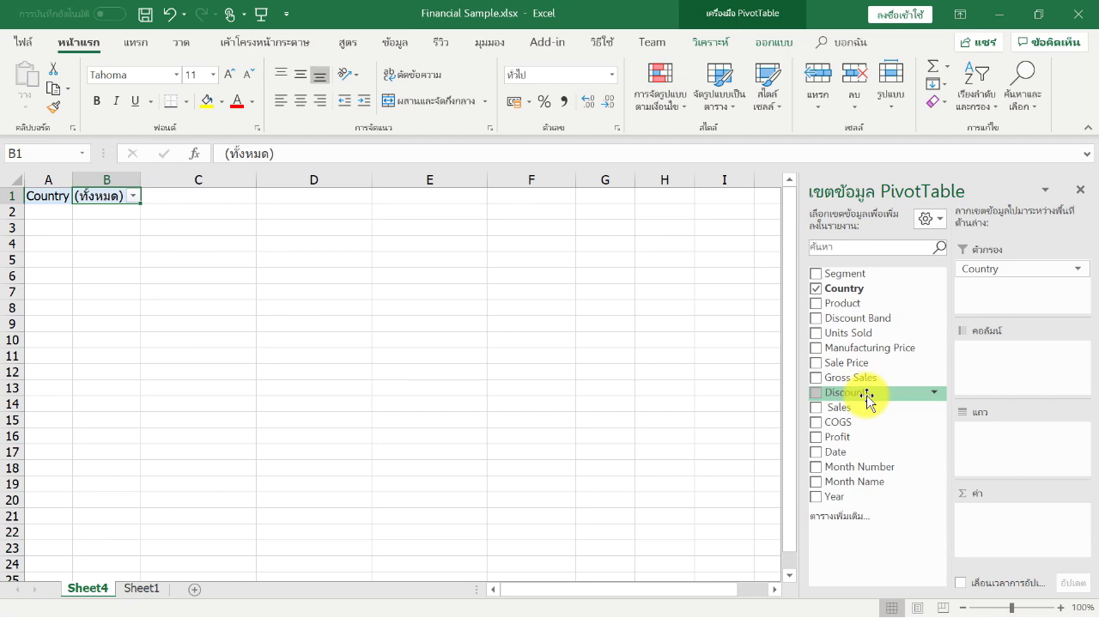
left_click_drag(842, 307, 971, 349)
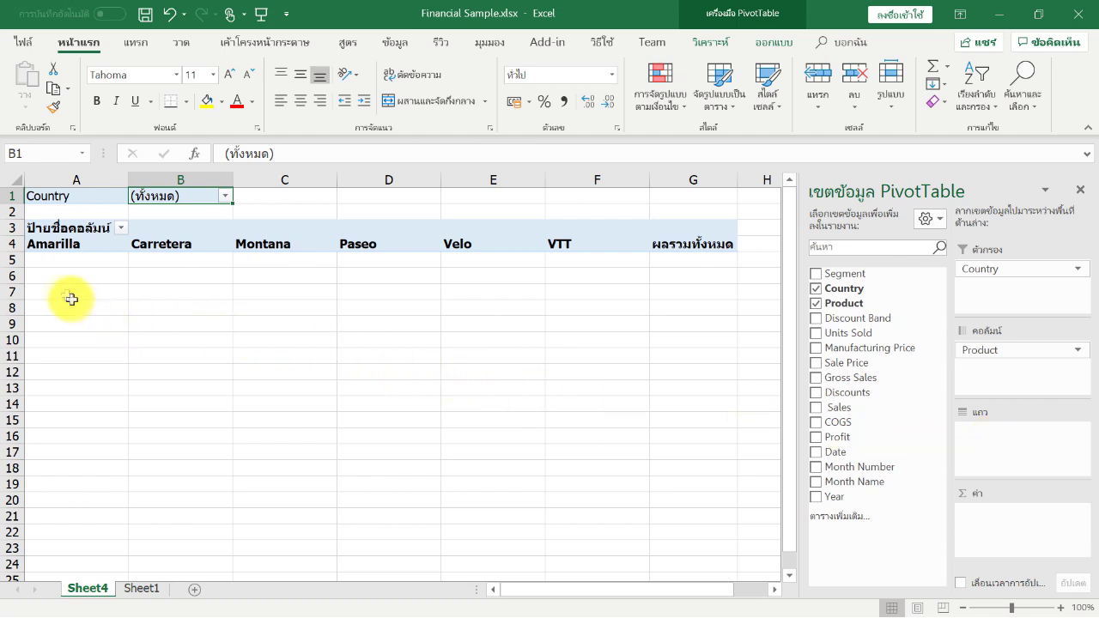
Add the Year field to the PivotTable's rows area
left_click(43, 259)
left_click(44, 273)
left_click(47, 293)
left_click(46, 307)
left_click(49, 323)
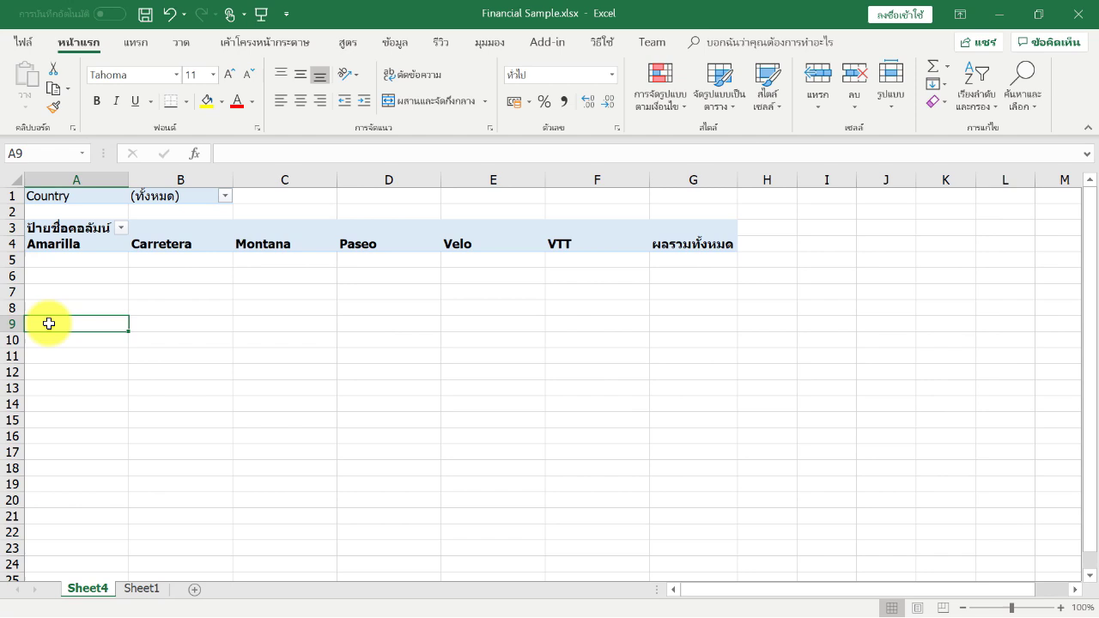
left_click(73, 241)
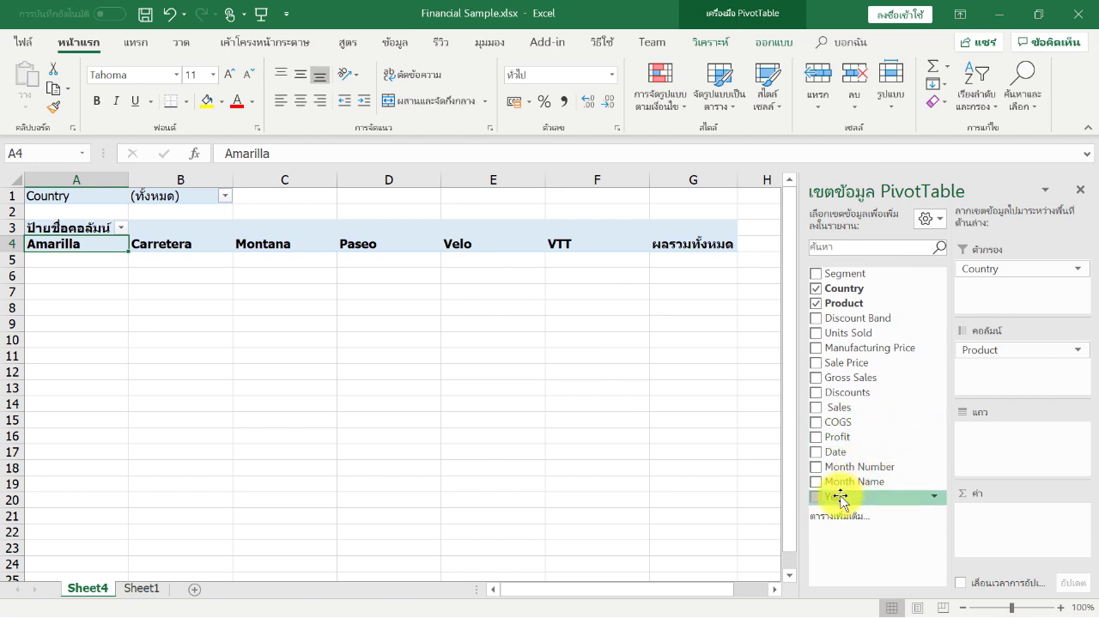
left_click_drag(839, 498, 976, 429)
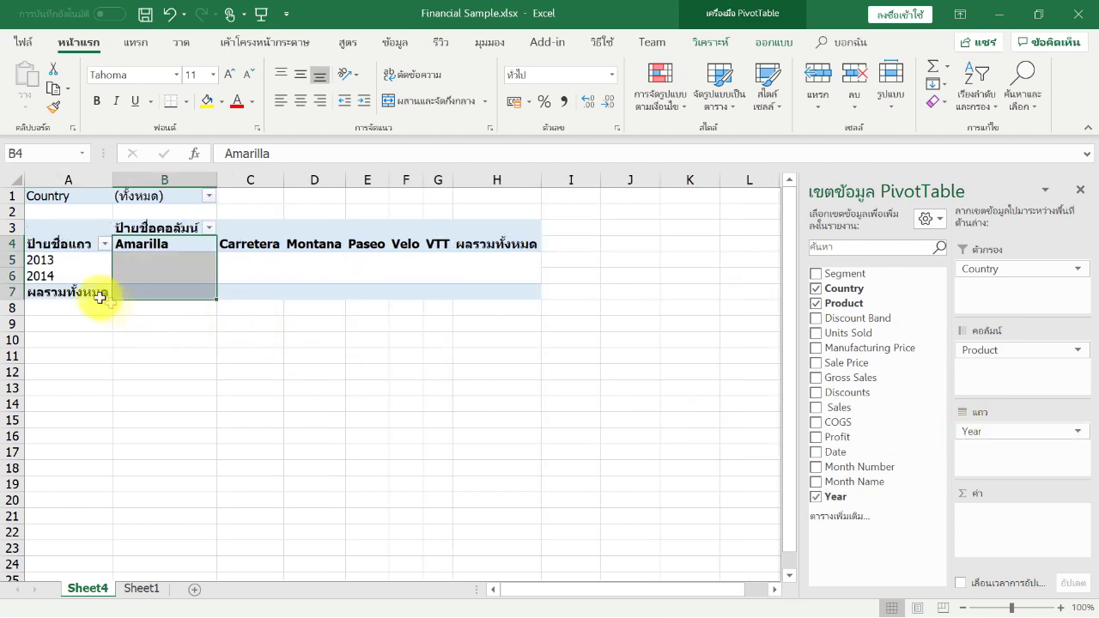
Add the Profit field to the PivotTable's values area, summed by year and product
left_click(58, 260)
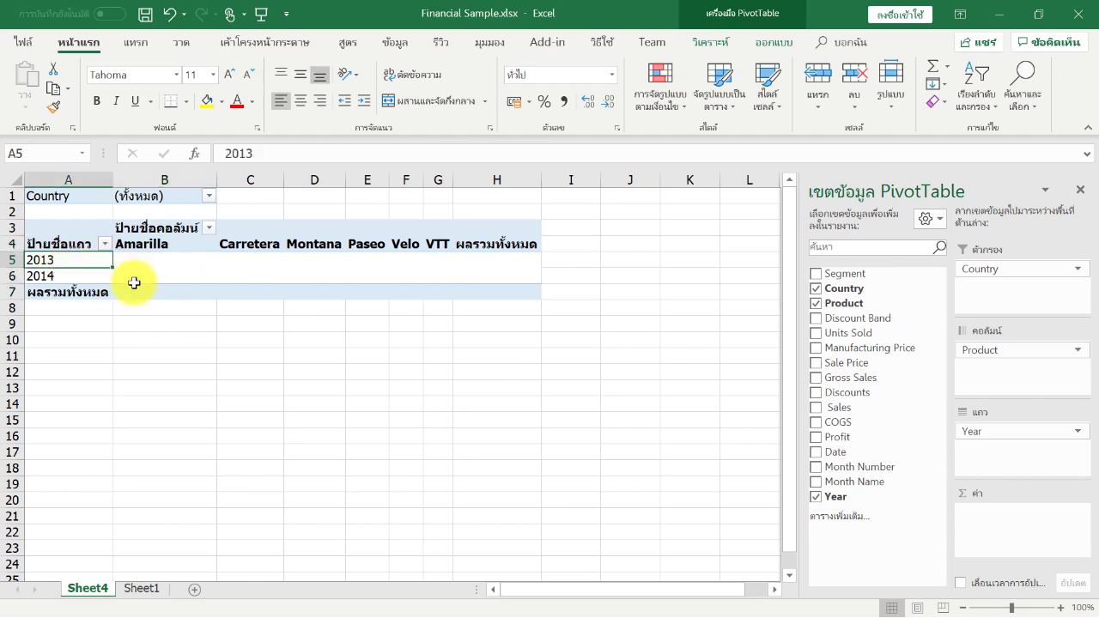
left_click(79, 276)
left_click(146, 264)
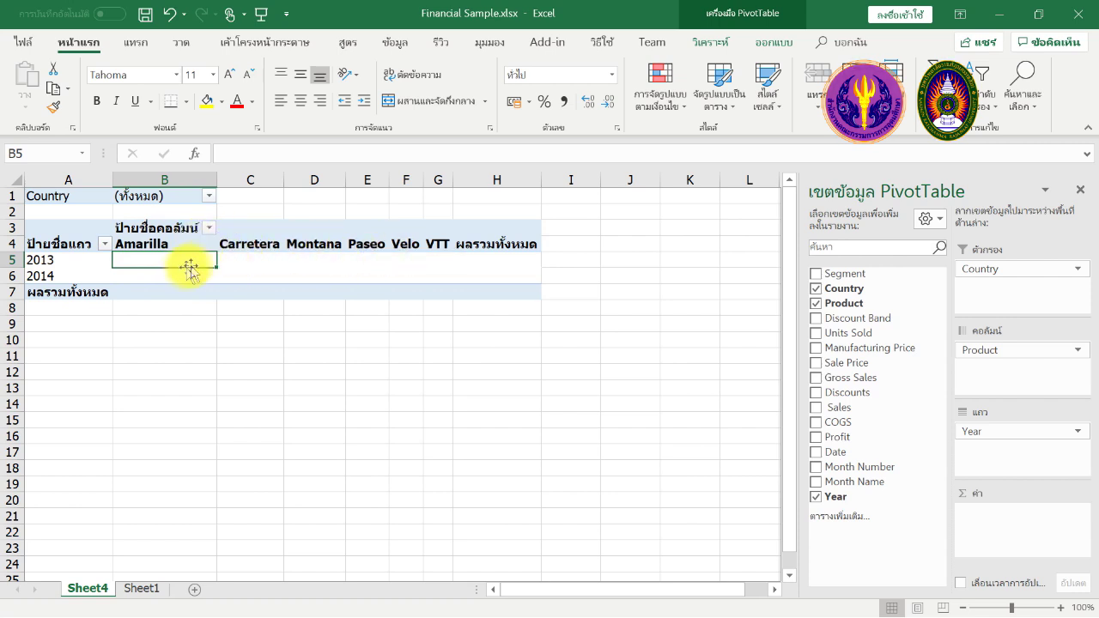
left_click_drag(172, 261, 434, 275)
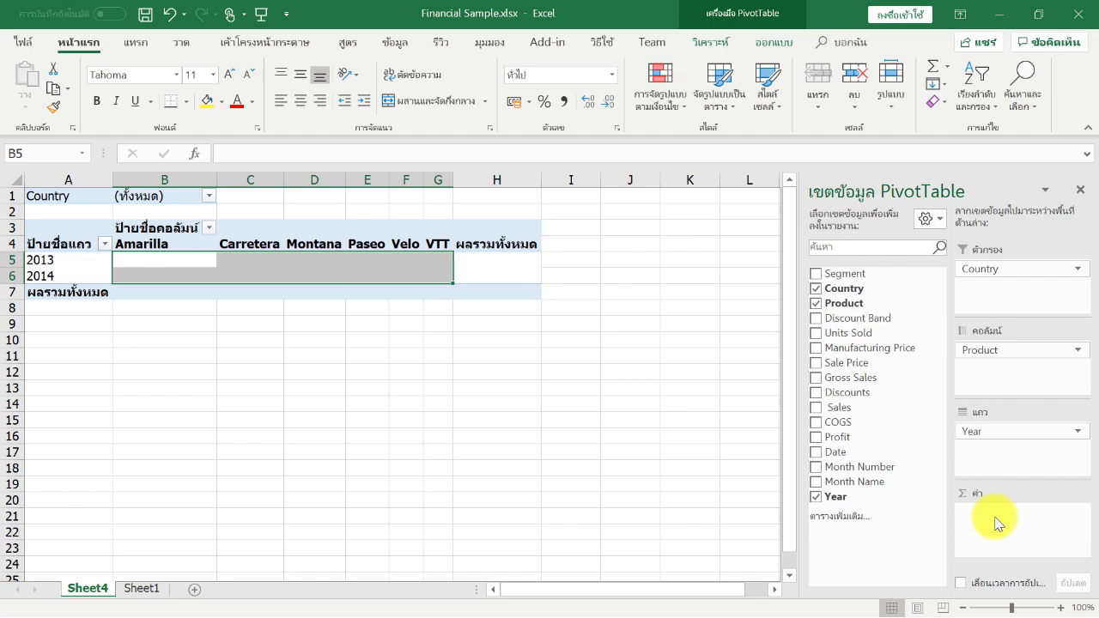
left_click_drag(839, 437, 981, 516)
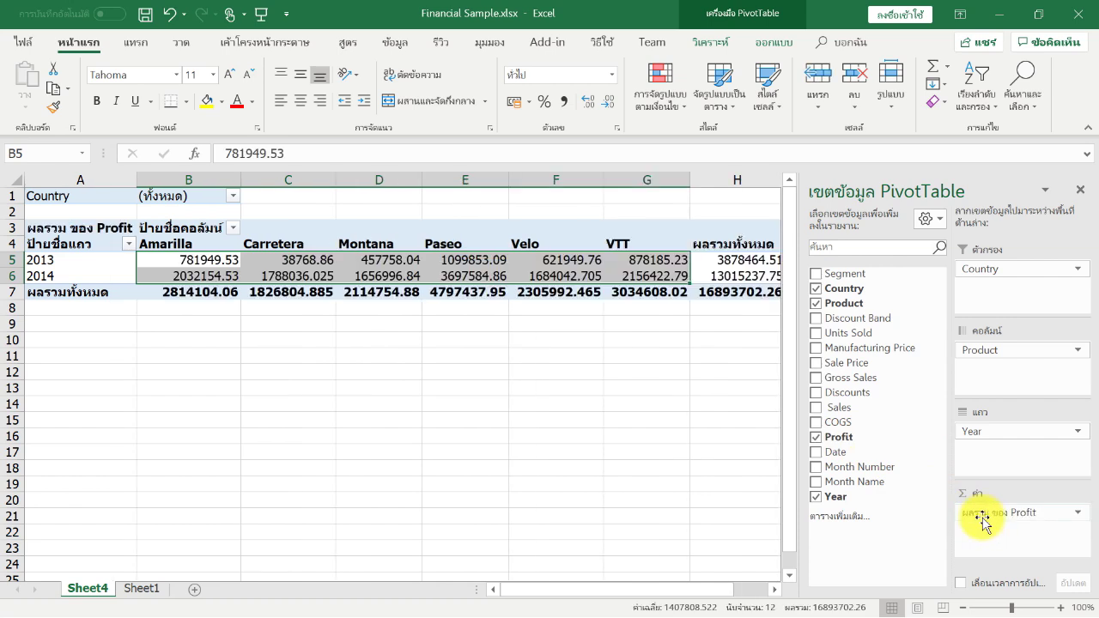
Examine the profit figures for each product by year, including the product totals and the grand total column
left_click(363, 292)
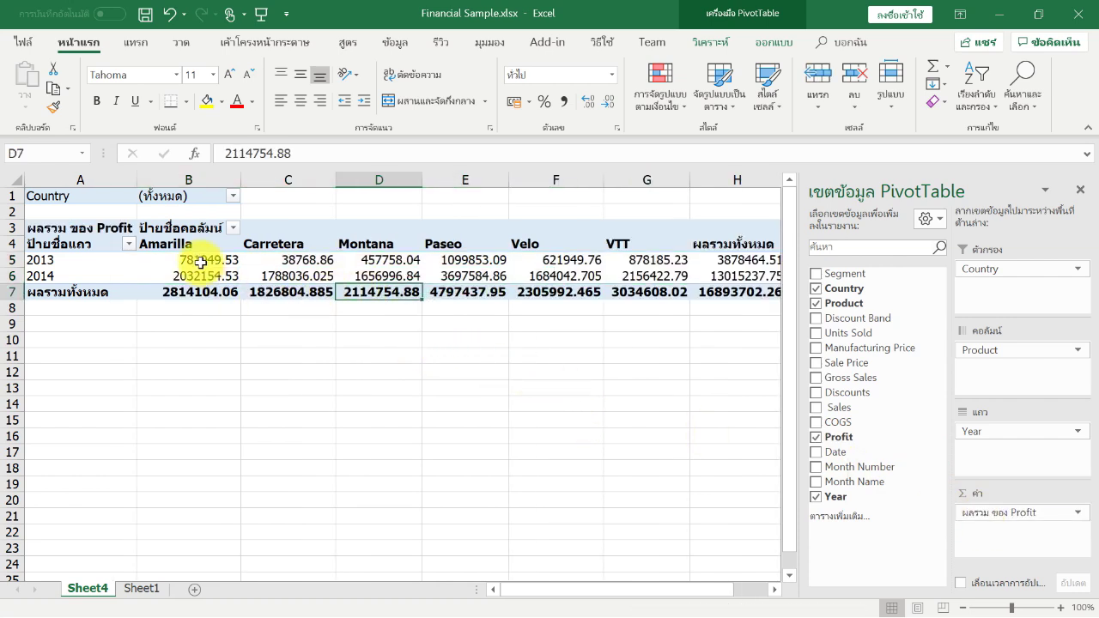
mouse_move(200, 262)
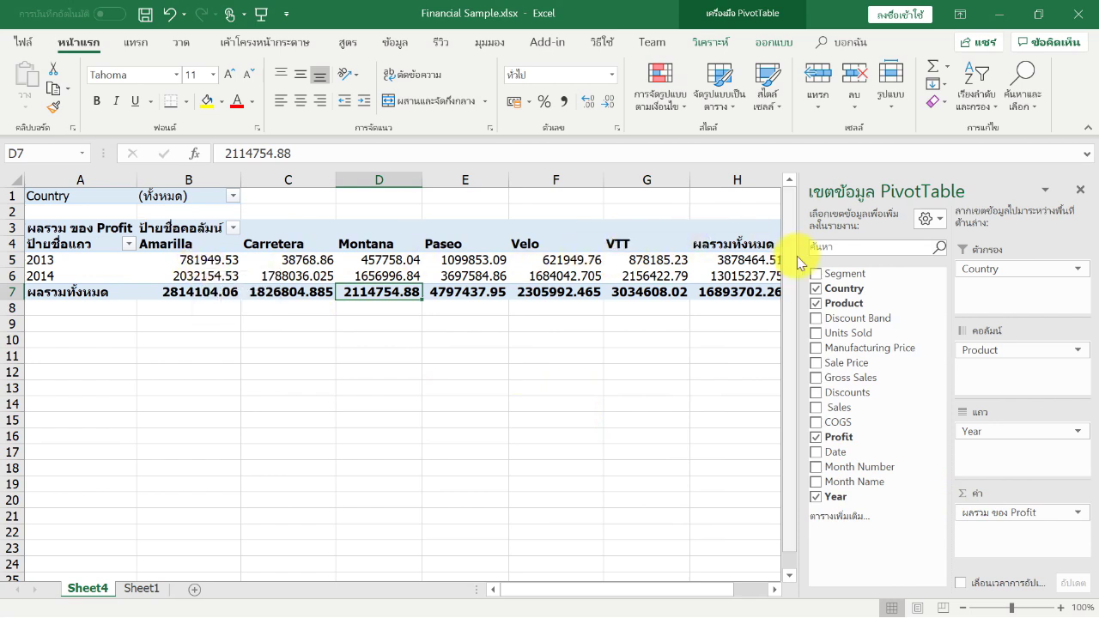
left_click_drag(799, 256, 842, 255)
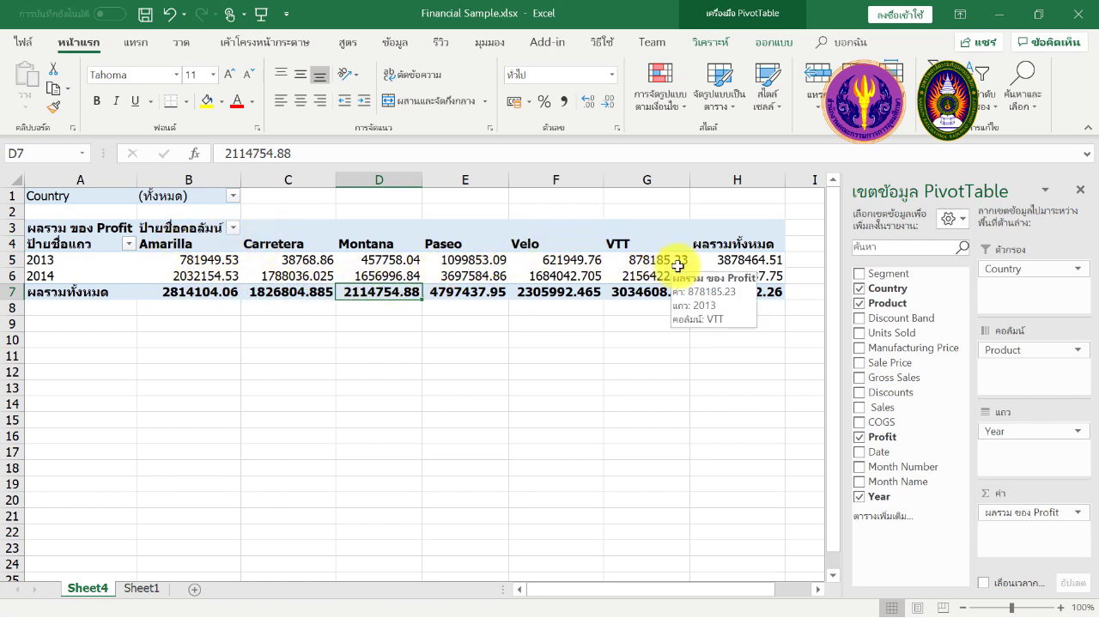
mouse_move(212, 265)
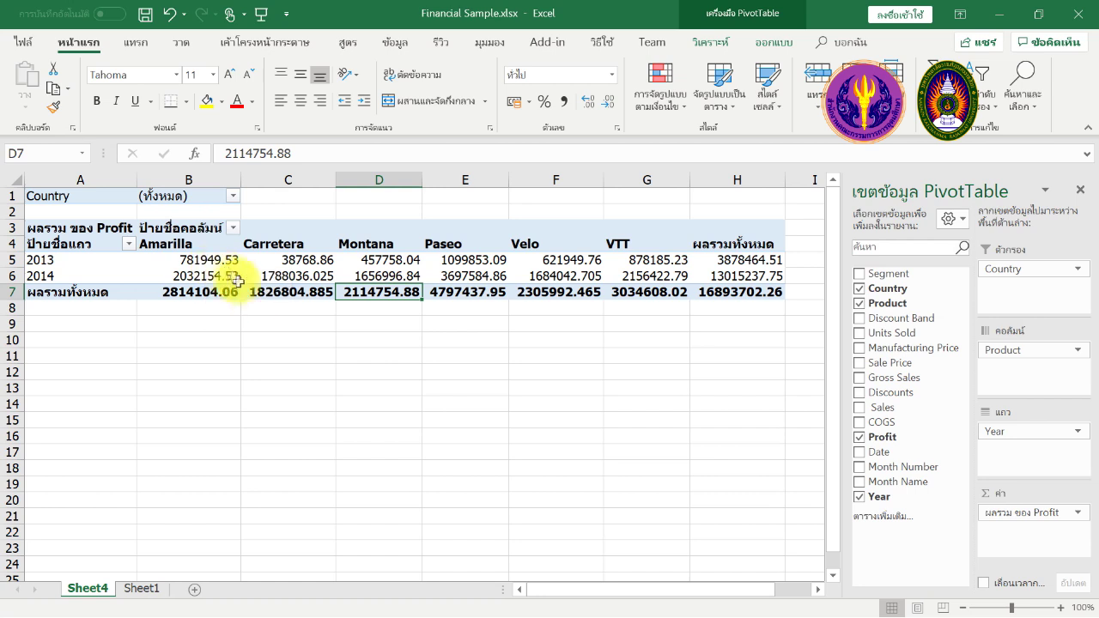
mouse_move(277, 281)
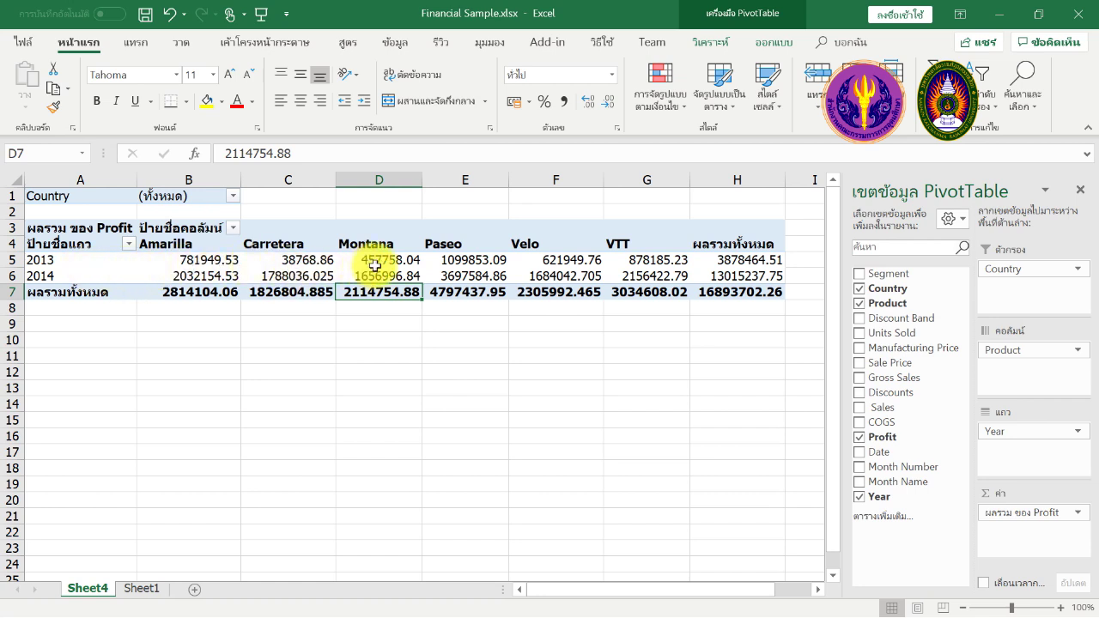
mouse_move(395, 265)
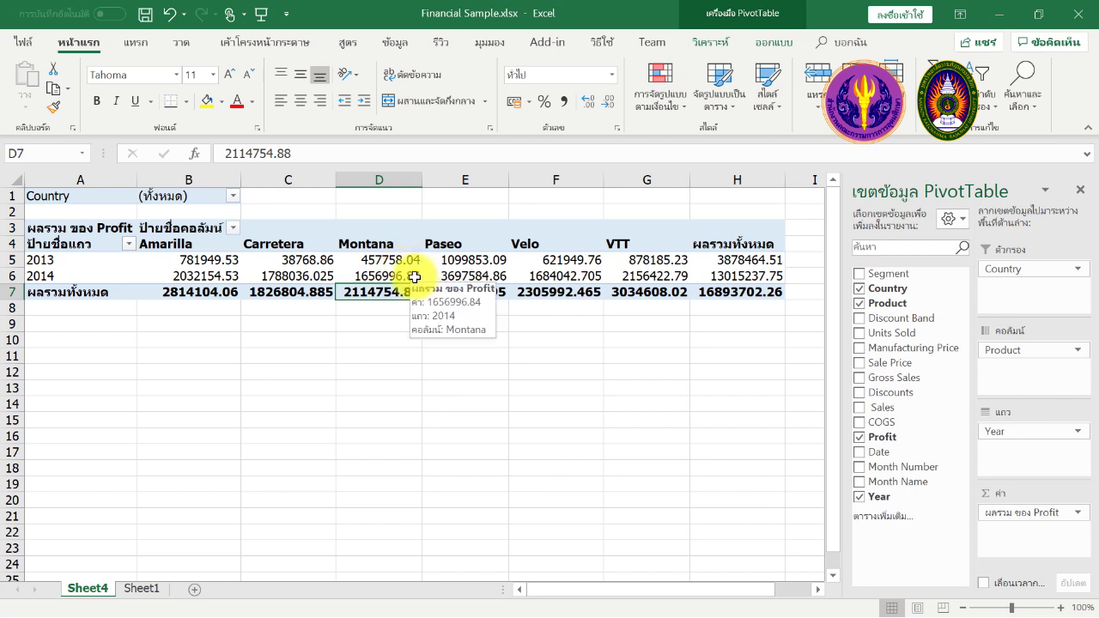
left_click(299, 301)
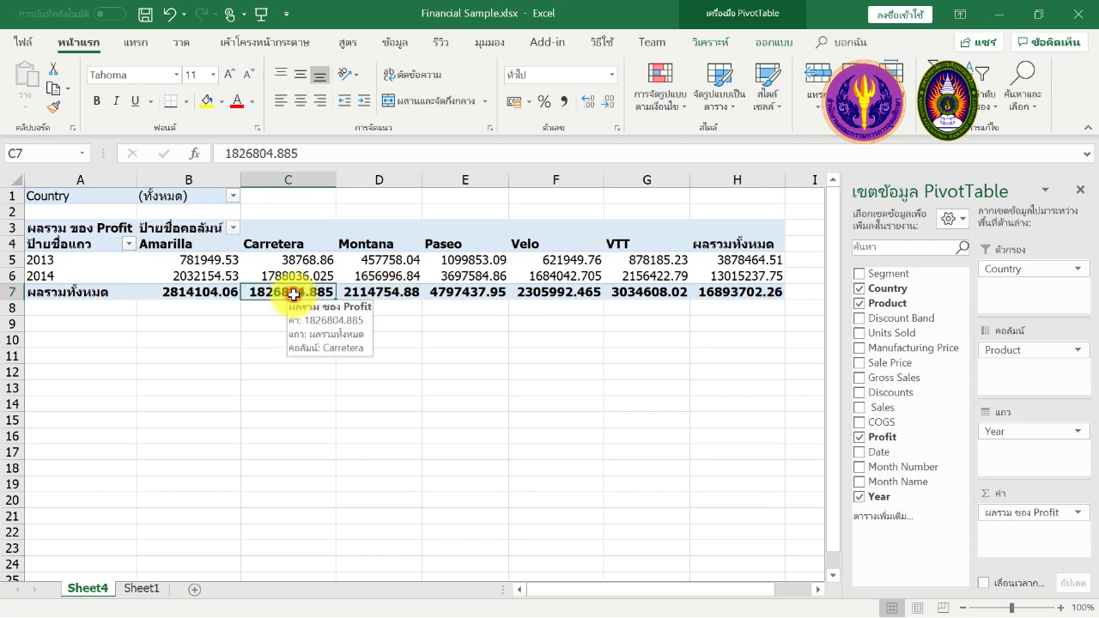
left_click(211, 290)
left_click(276, 292)
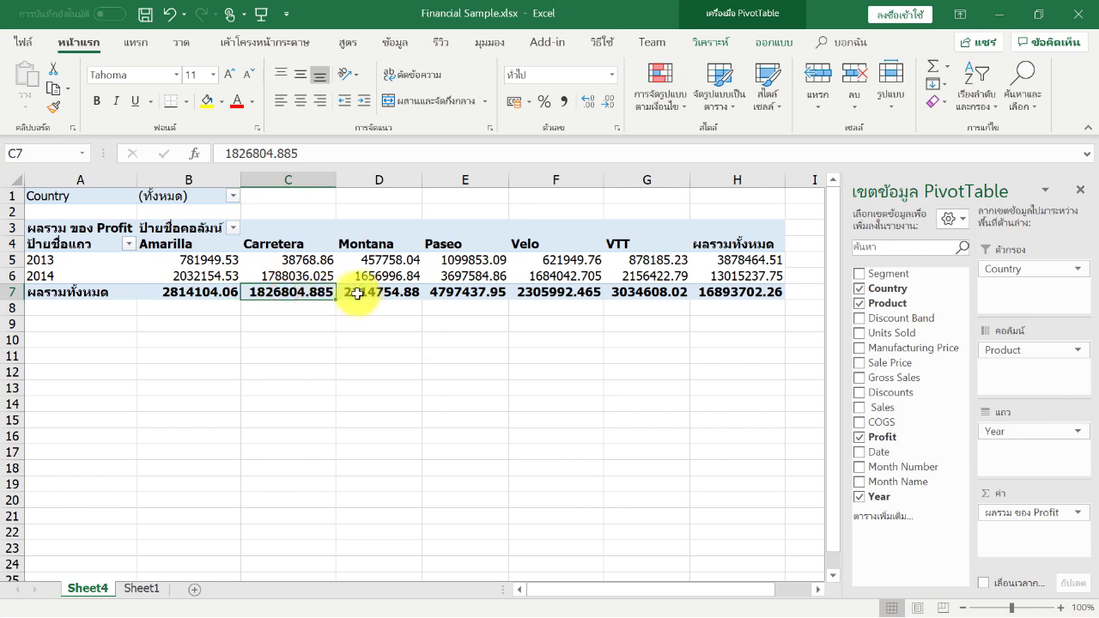
left_click(358, 292)
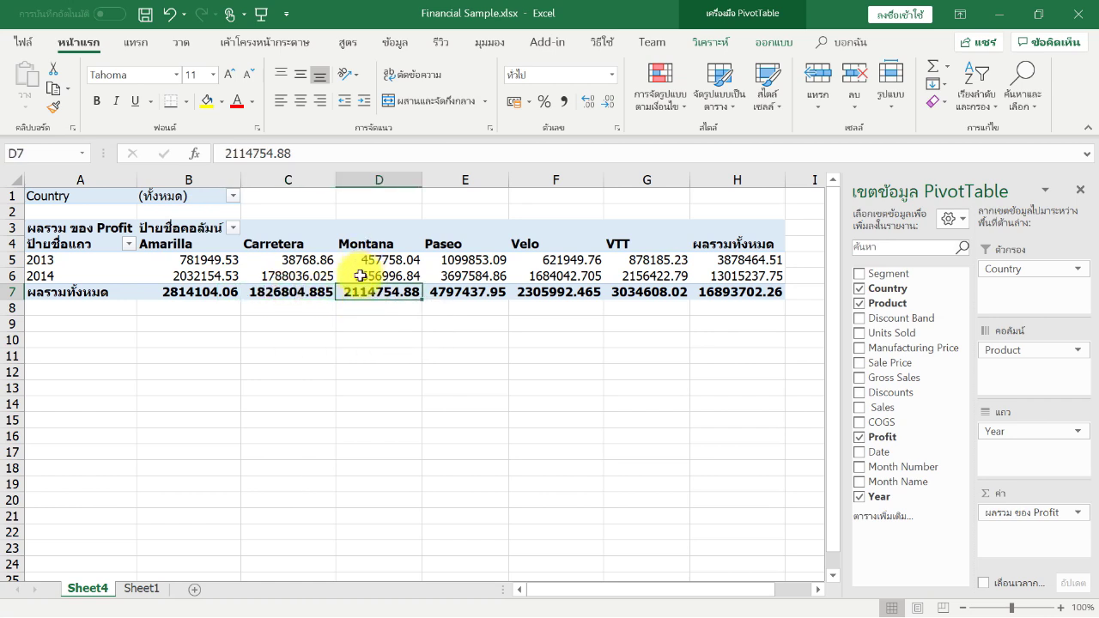